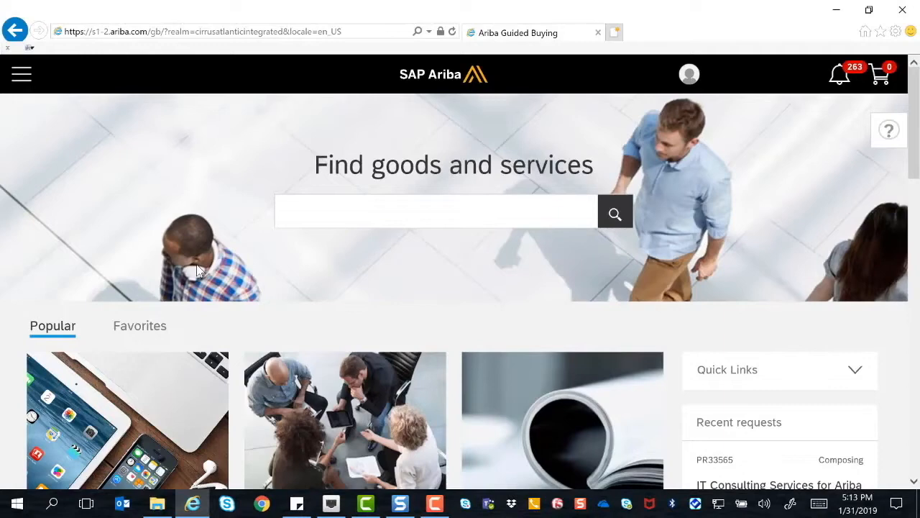
Open the custom forms management page from the Guided Buying administration area.
click(25, 81)
click(62, 250)
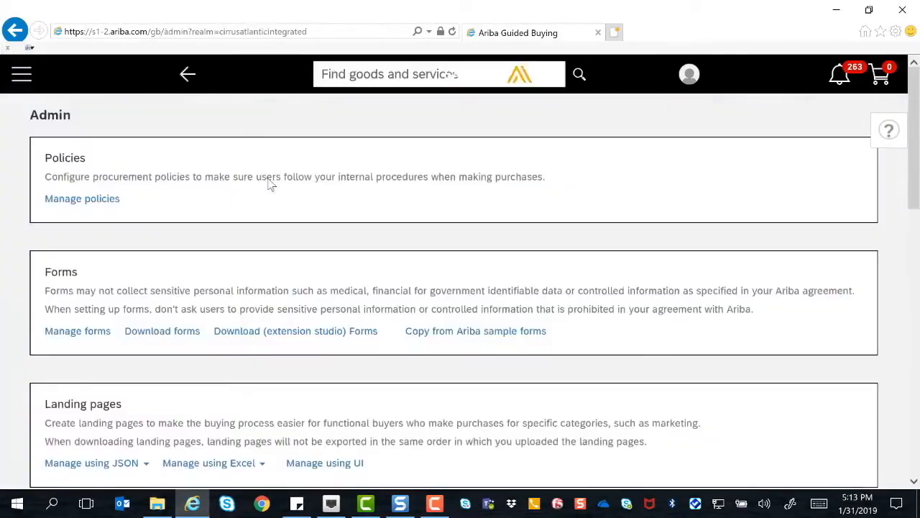
scroll(269, 176, down, 2)
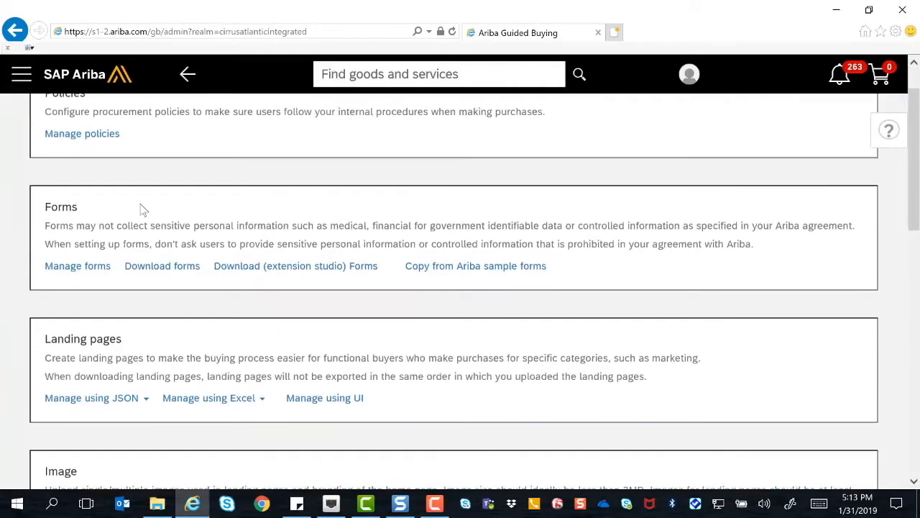
click(81, 267)
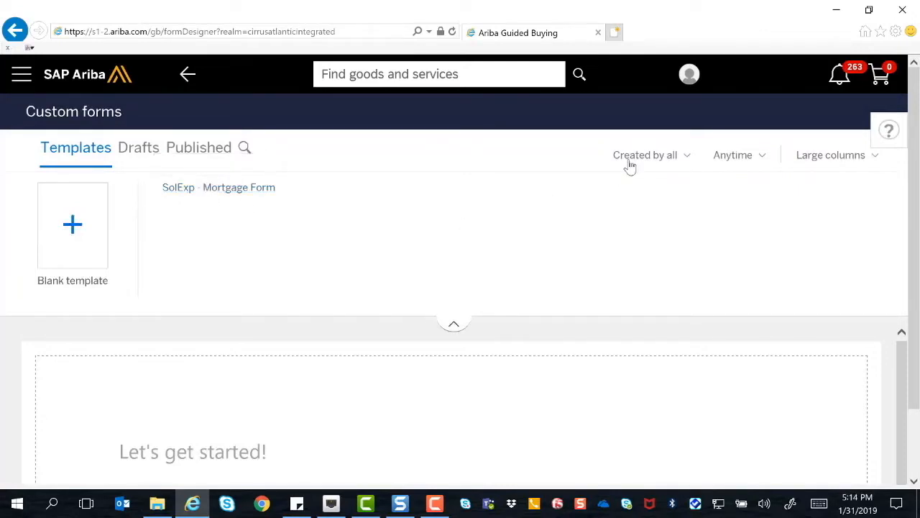
Check the date filter choices for custom forms and browse the draft, published and template form lists.
click(749, 159)
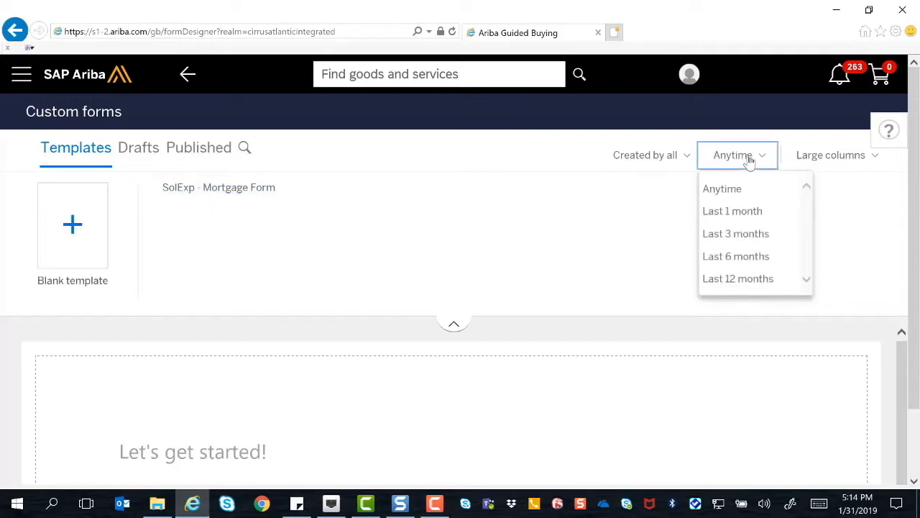
click(572, 154)
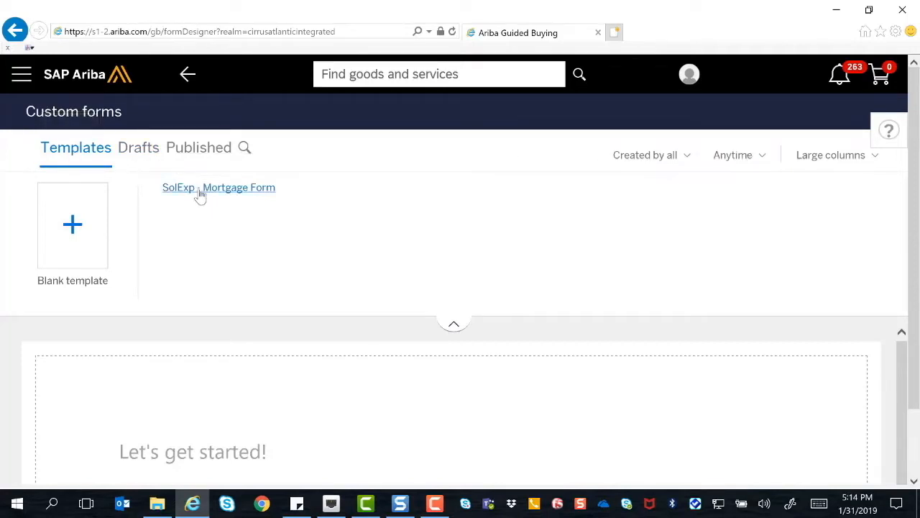
click(143, 148)
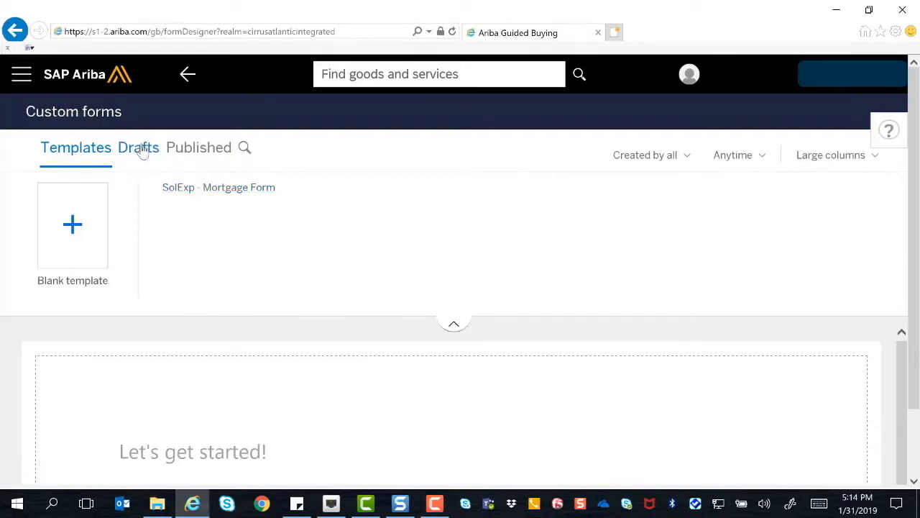
click(200, 159)
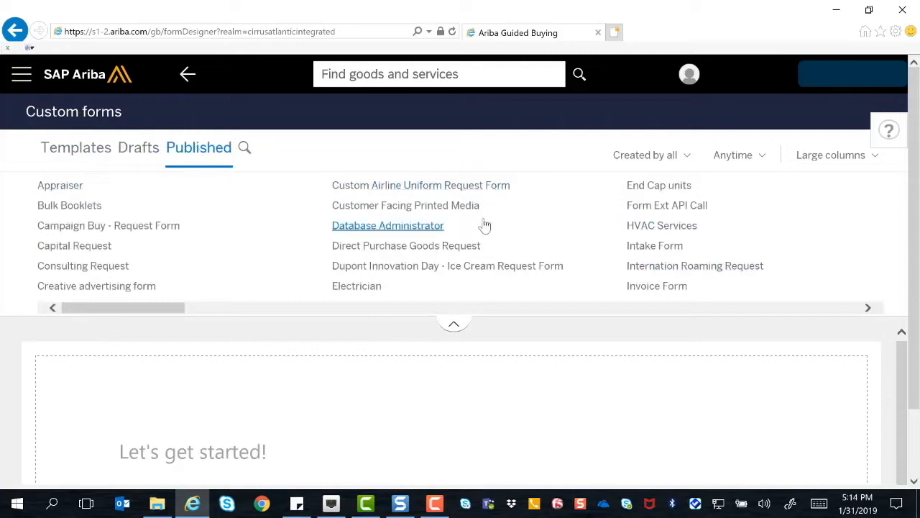
click(78, 149)
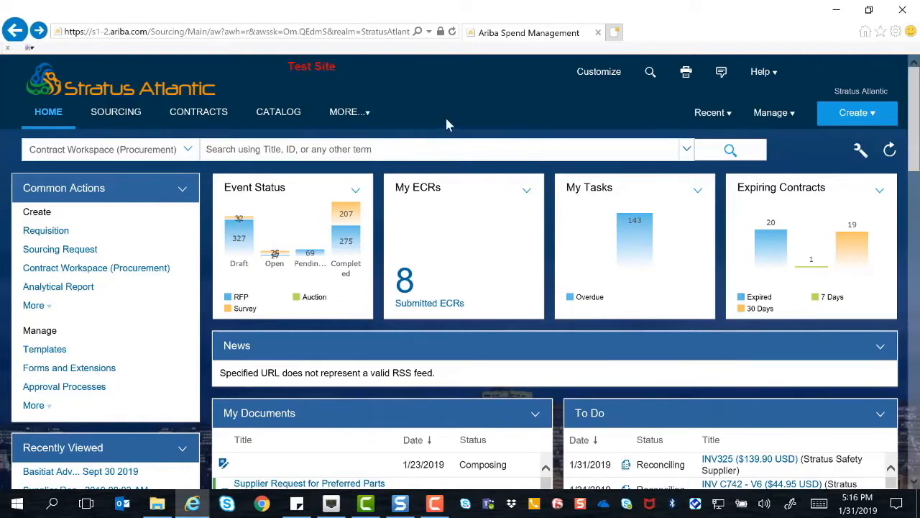
Open Forms and Extensions management from the Stratus Atlantic home page.
click(765, 119)
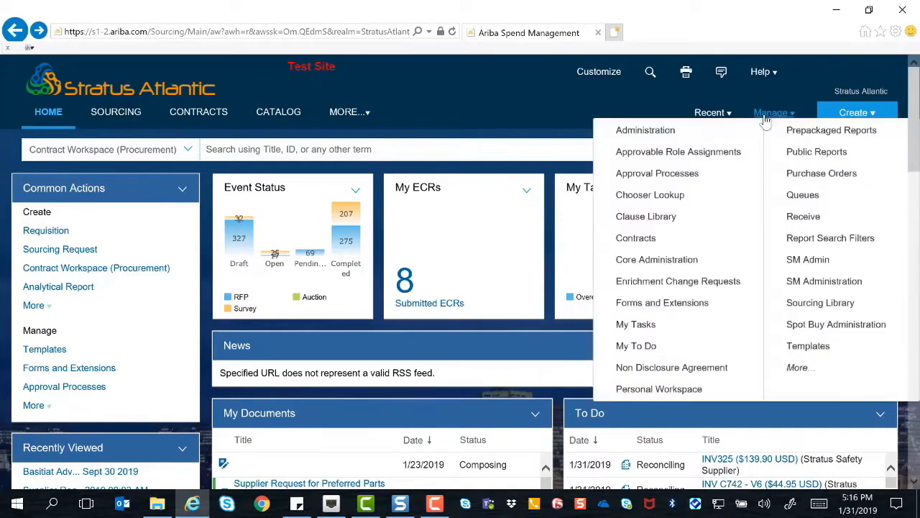
click(660, 305)
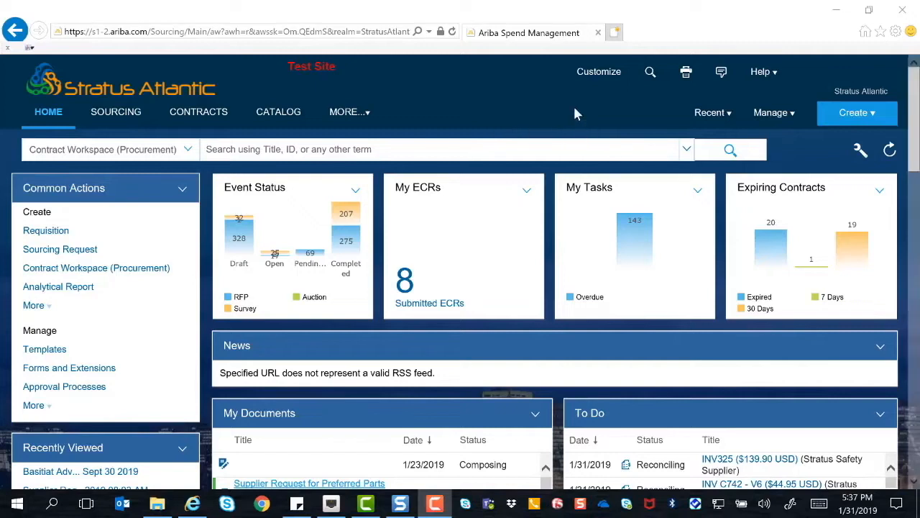
click(768, 115)
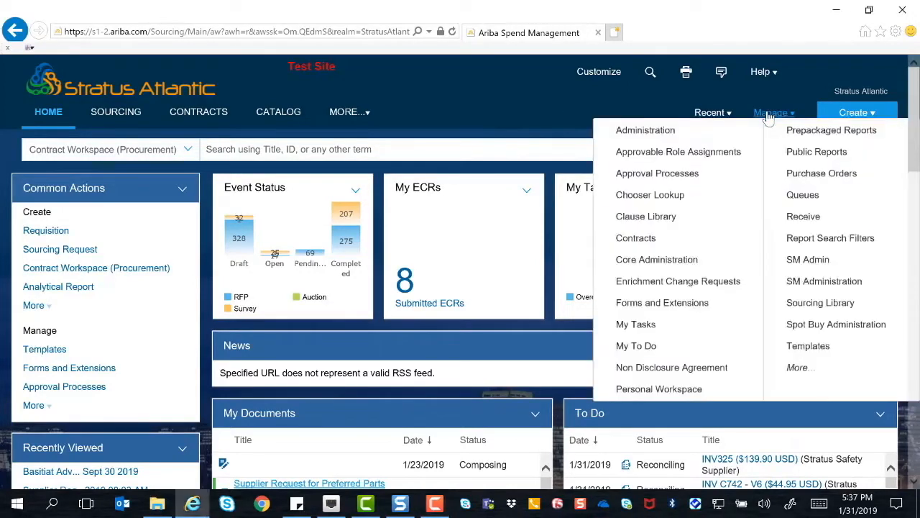
click(684, 309)
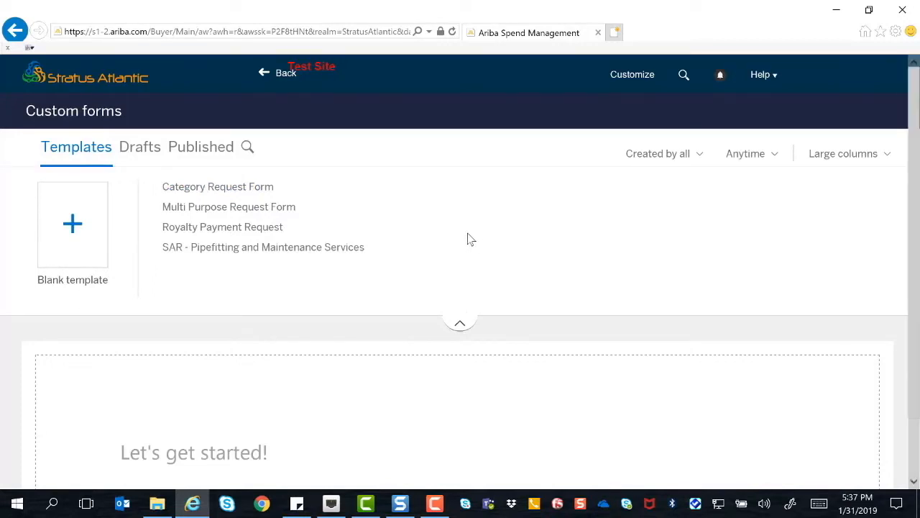
Open the draft "Sample Form - Payment Request" for editing and look through its fields.
click(144, 154)
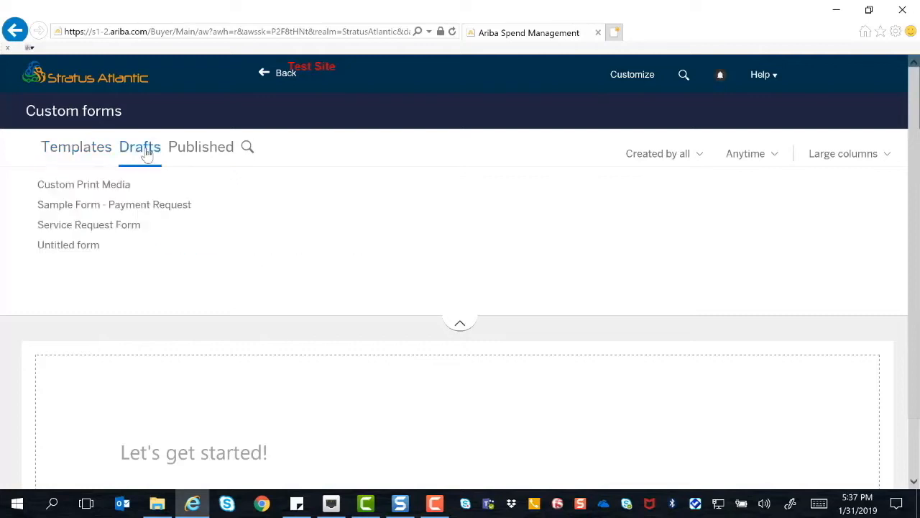
click(156, 207)
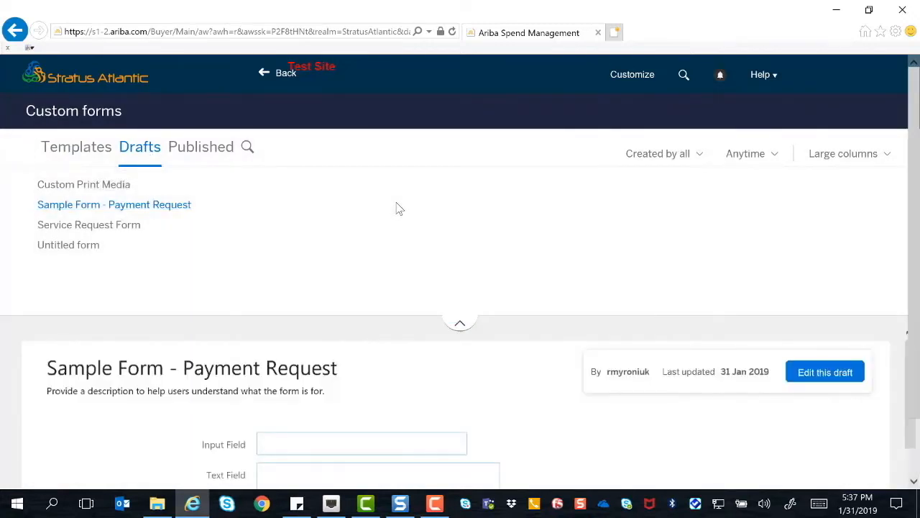
click(833, 372)
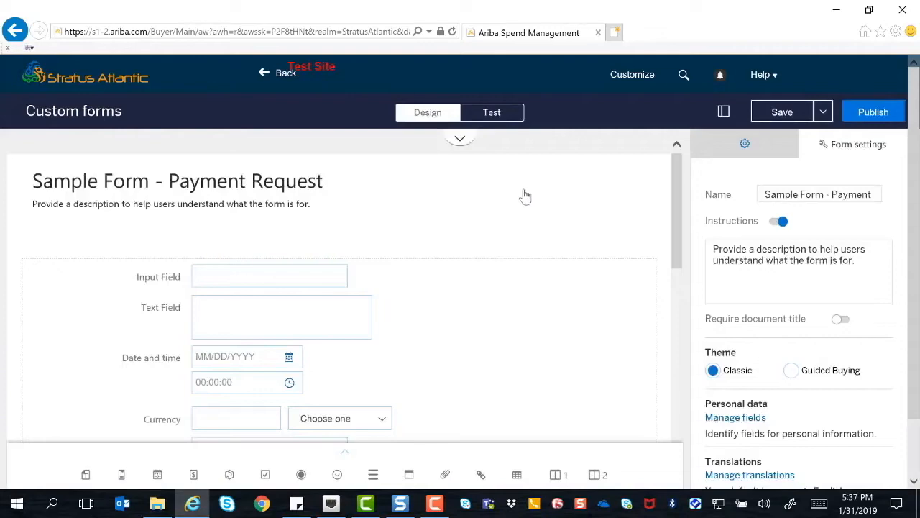
scroll(525, 196, down, 2)
scroll(524, 196, down, 5)
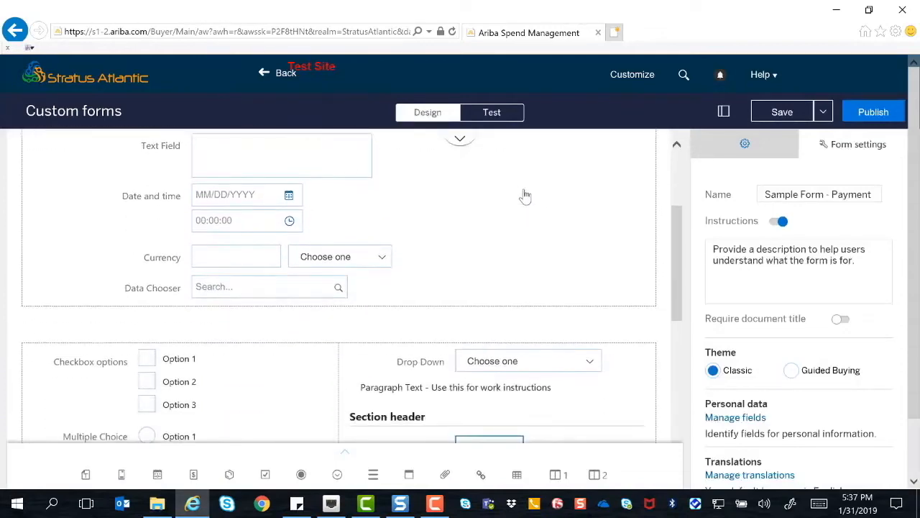
scroll(524, 195, up, 3)
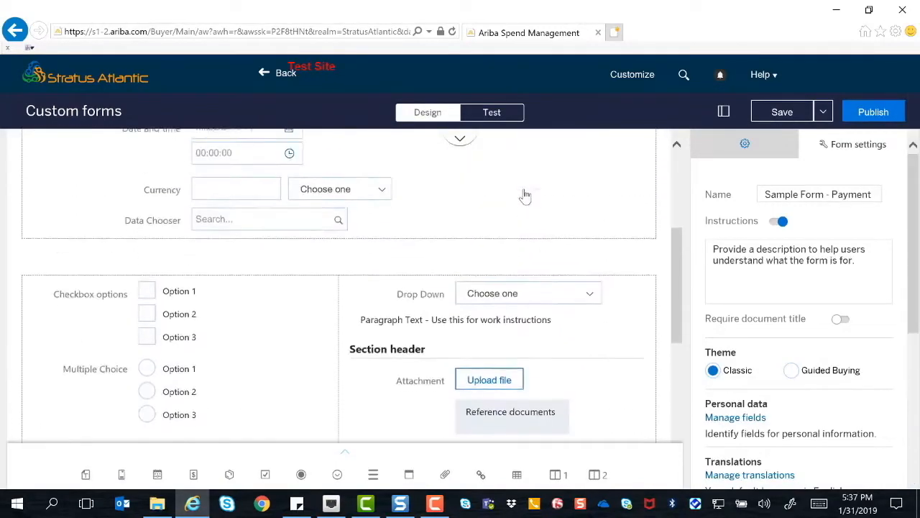
scroll(488, 232, up, 4)
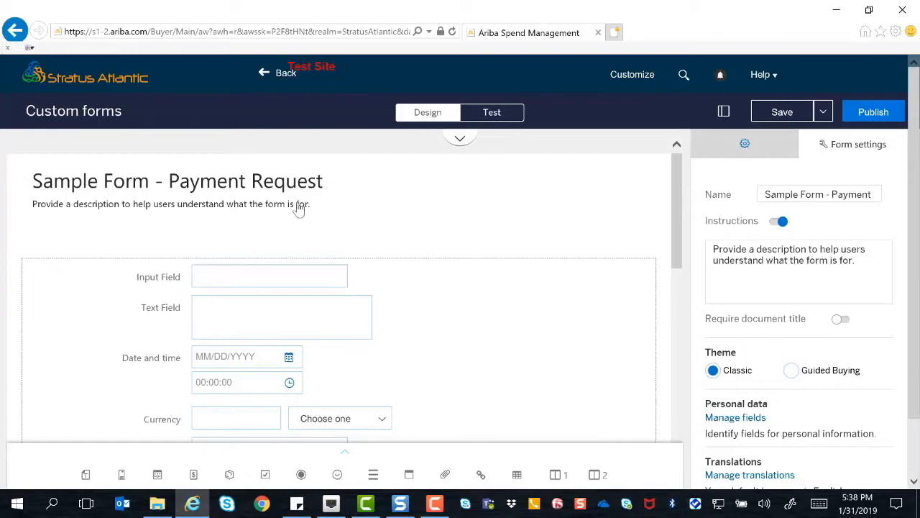
Try the form's Instructions setting off and on again, and Require document title on and off again.
click(780, 223)
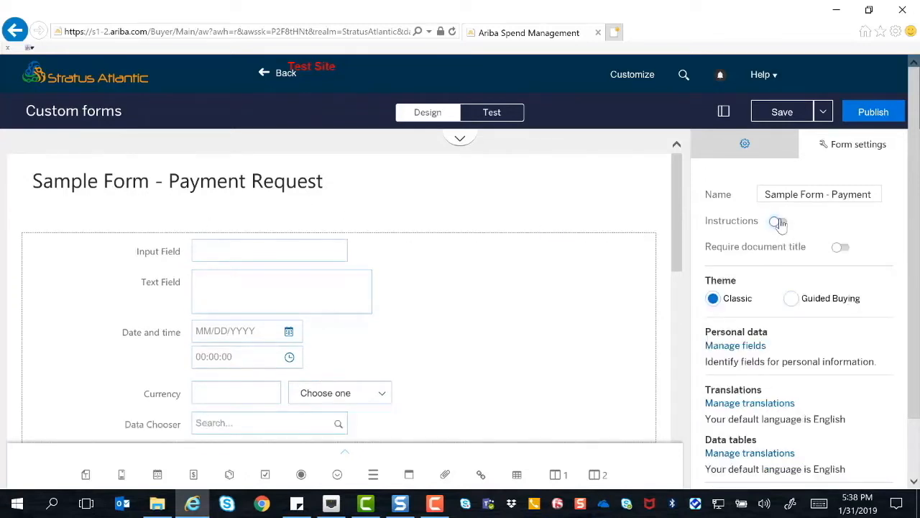
click(780, 223)
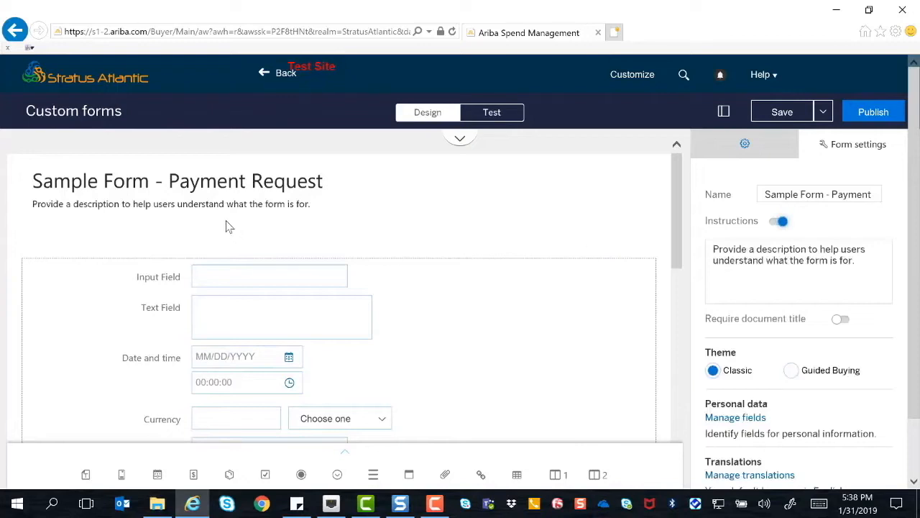
click(840, 320)
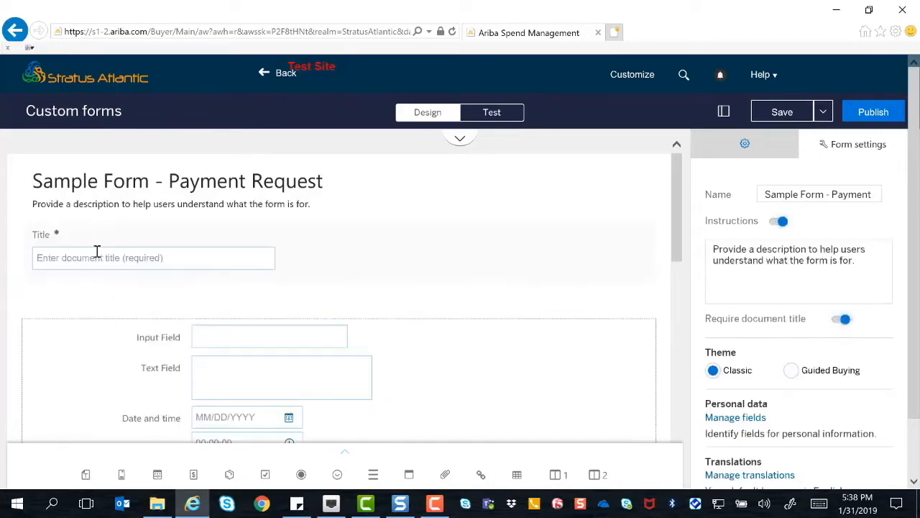
click(840, 319)
Display the properties of the Date and time field in the form's first panel.
scroll(811, 322, down, 1)
scroll(809, 319, down, 1)
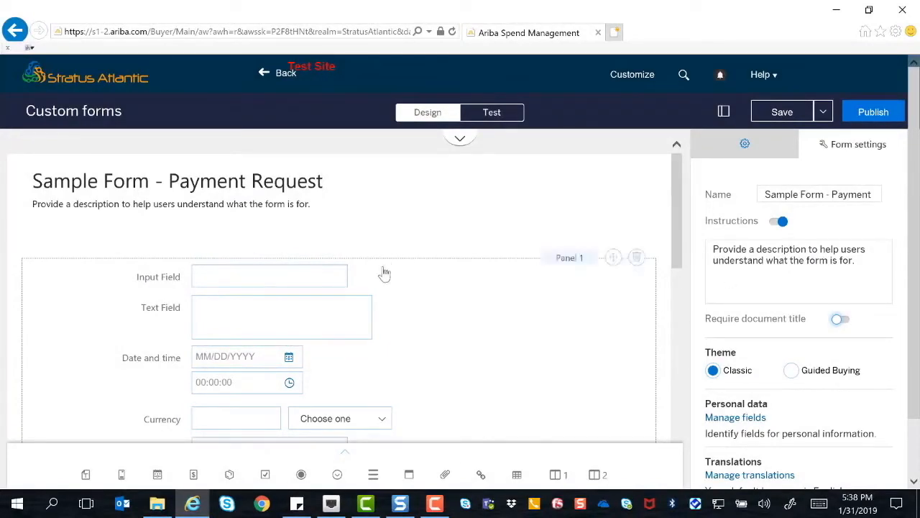
scroll(211, 329, down, 1)
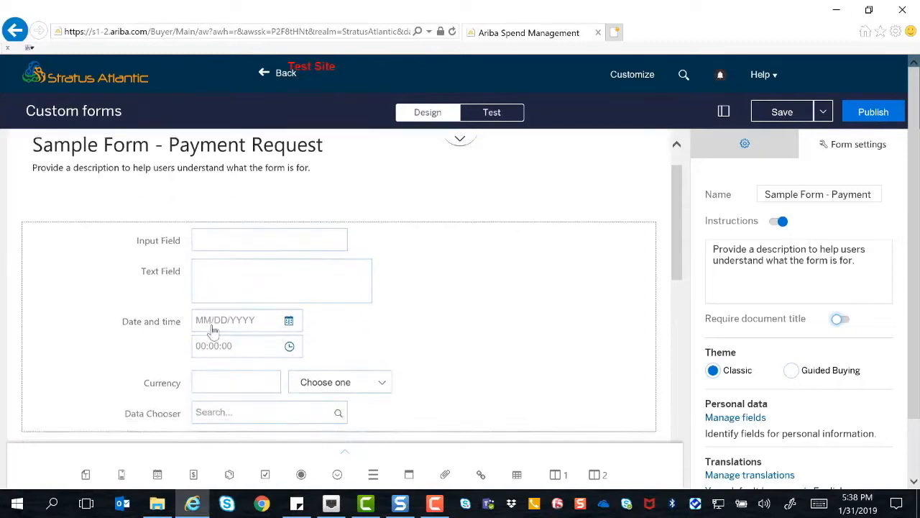
click(212, 328)
click(115, 311)
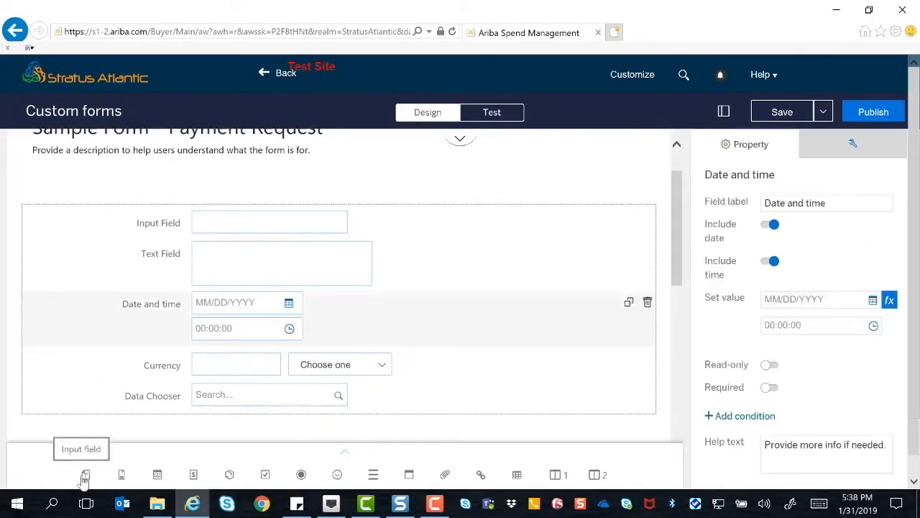
Try adding a new input field above the existing Input Field, and delete it again.
drag(85, 478, 442, 227)
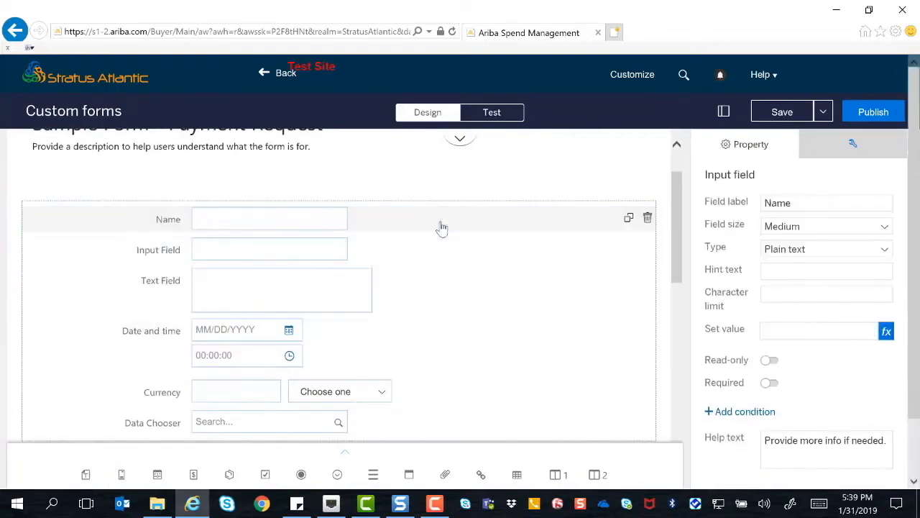
click(648, 218)
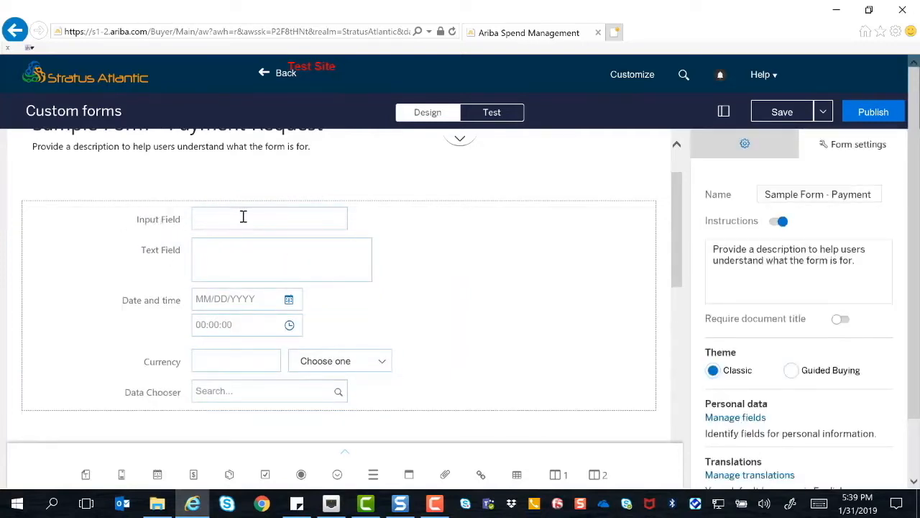
Try relabelling the Input Field as "Name", and undo the label change.
click(159, 226)
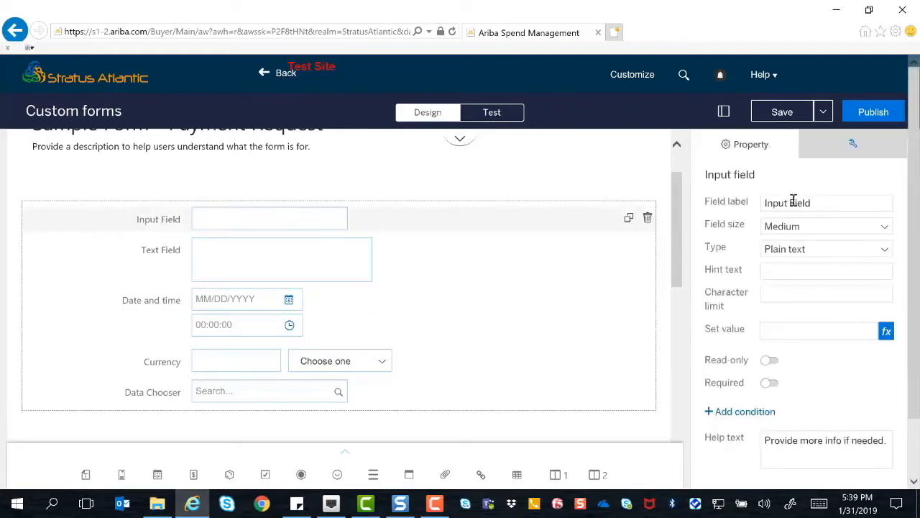
drag(824, 203, 752, 205)
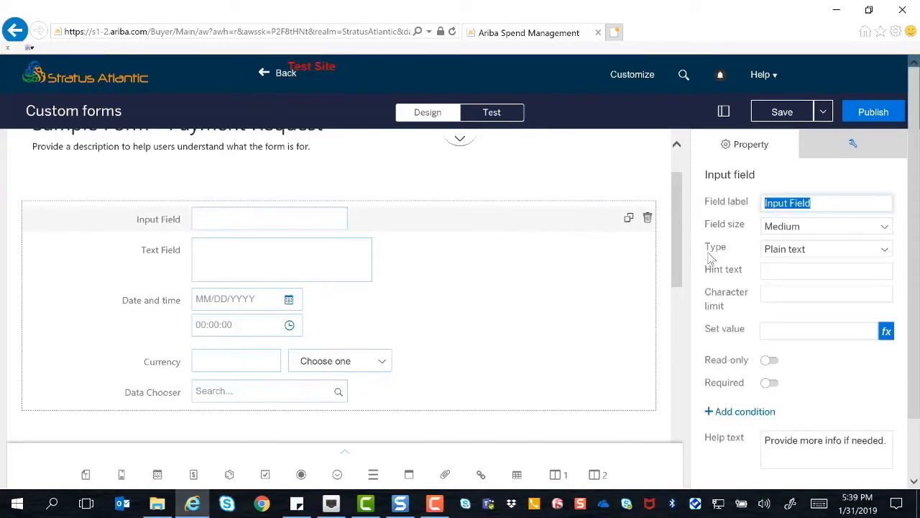
text(Name)
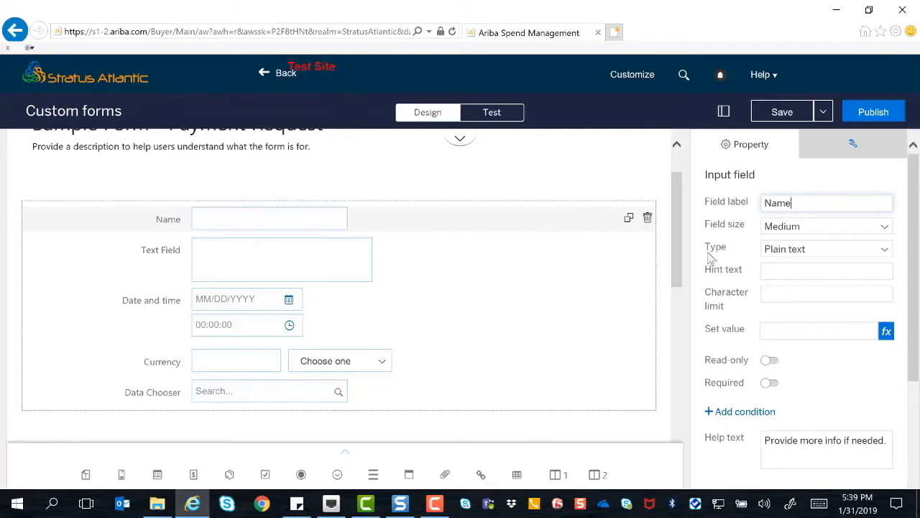
key(ctrl+z)
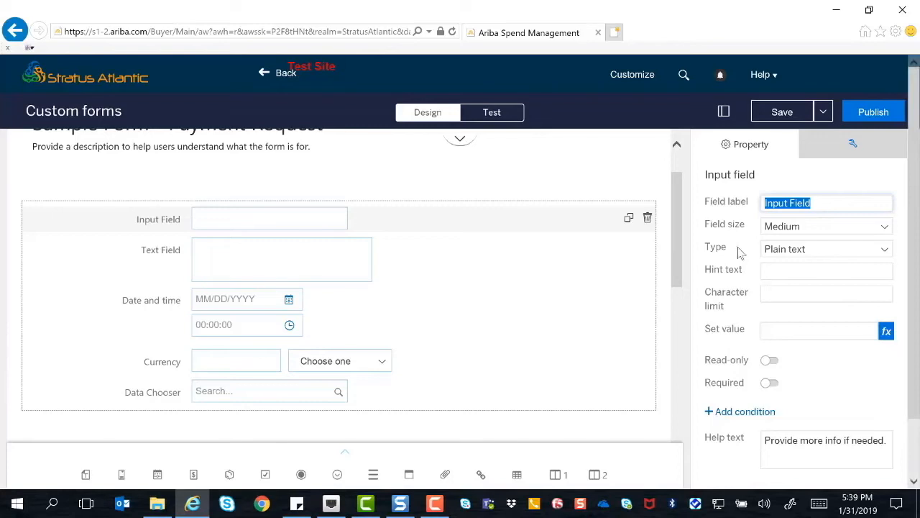
View the Text Field's properties, and try the Date and time field's Include time option off and on again.
click(219, 261)
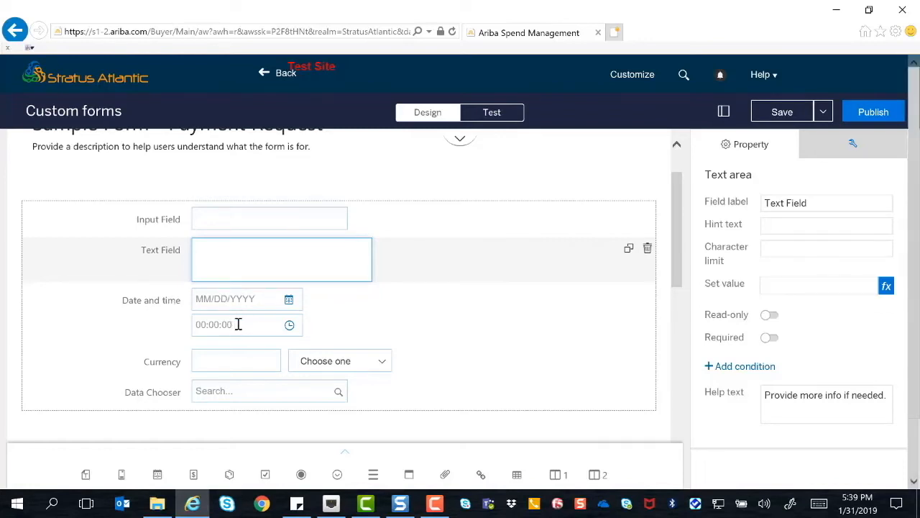
click(162, 307)
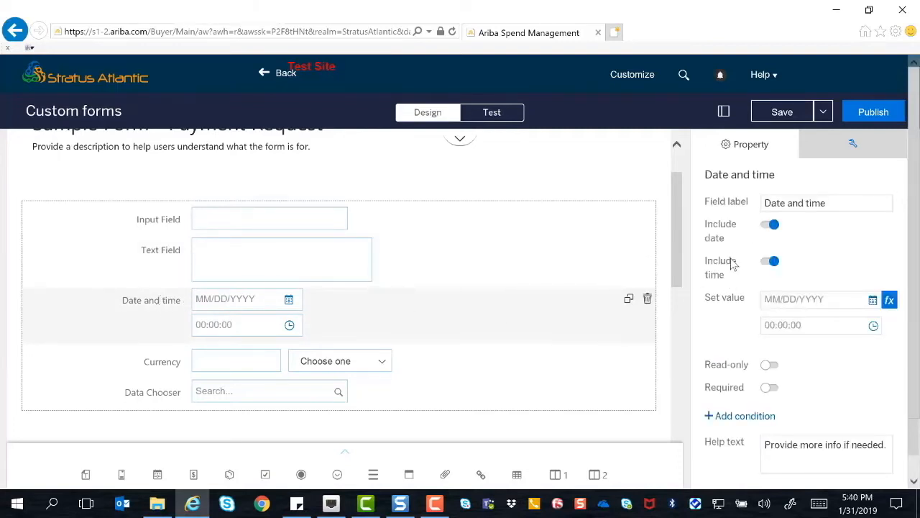
click(768, 262)
click(768, 262)
Display the Currency field's properties and open its list of selectable currencies.
scroll(434, 280, down, 1)
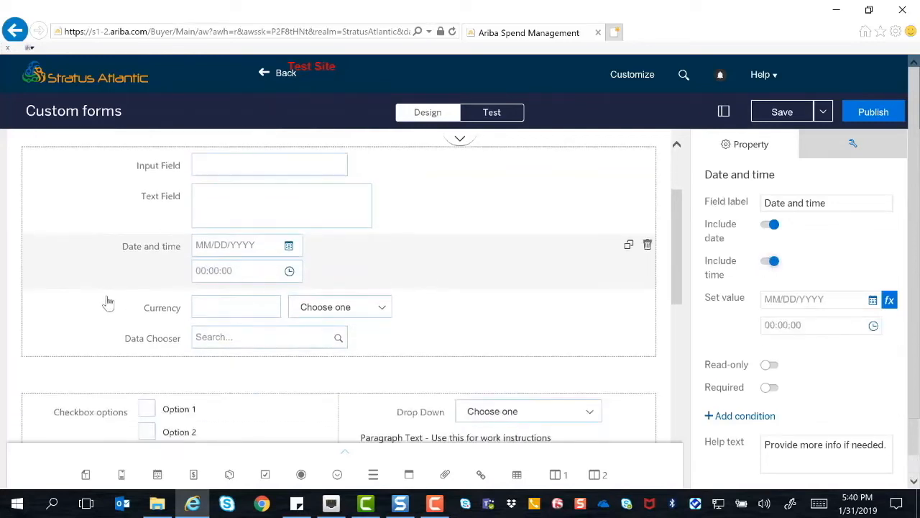
click(152, 314)
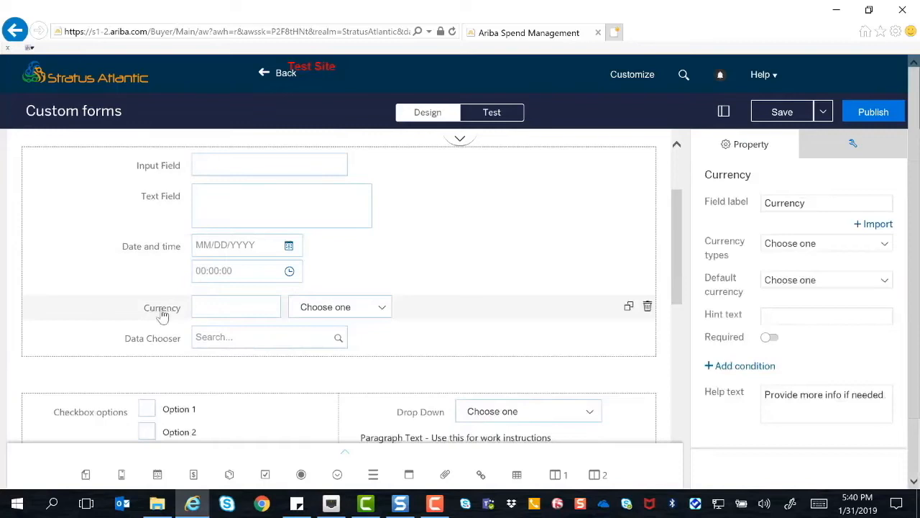
click(380, 306)
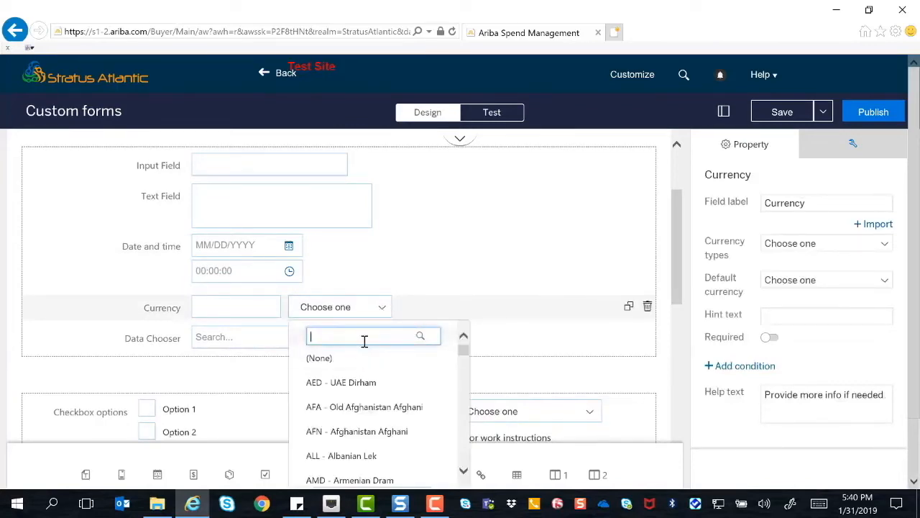
Display the Data Chooser field's properties and look through the full list of available data sources.
click(153, 340)
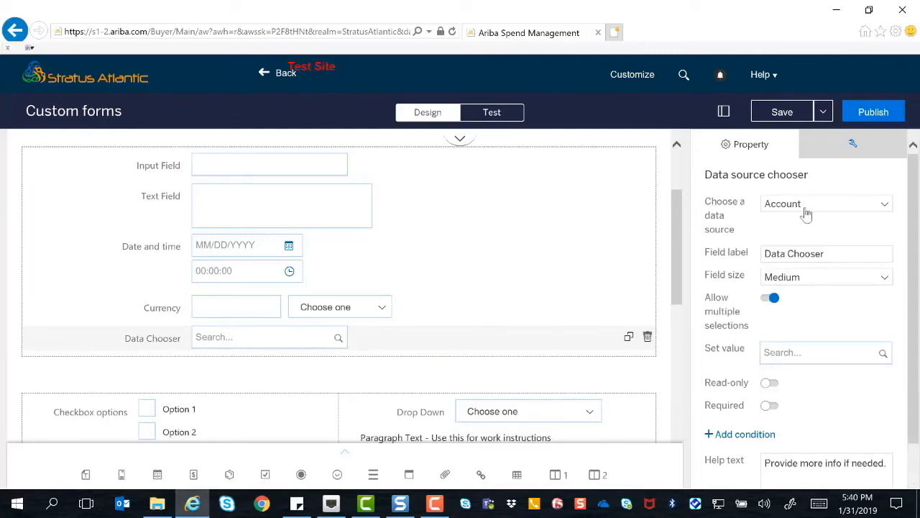
click(805, 205)
scroll(817, 263, down, 4)
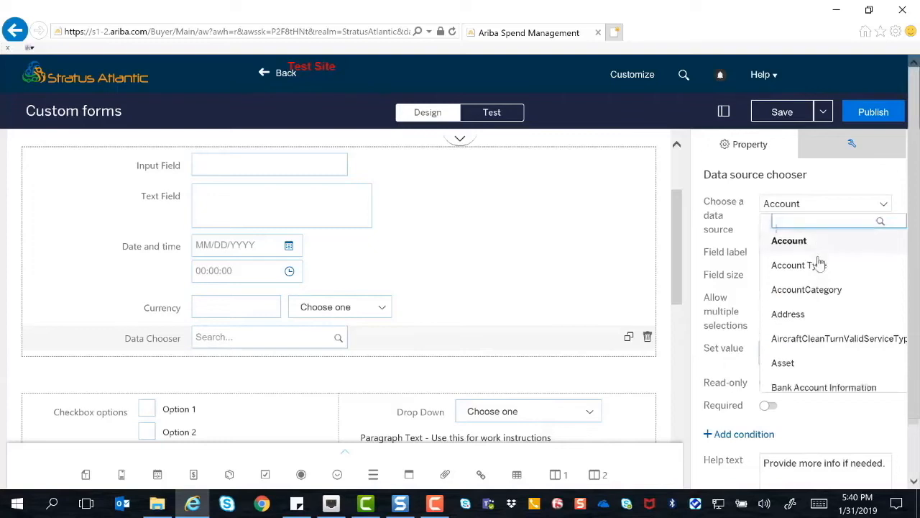
scroll(819, 265, down, 2)
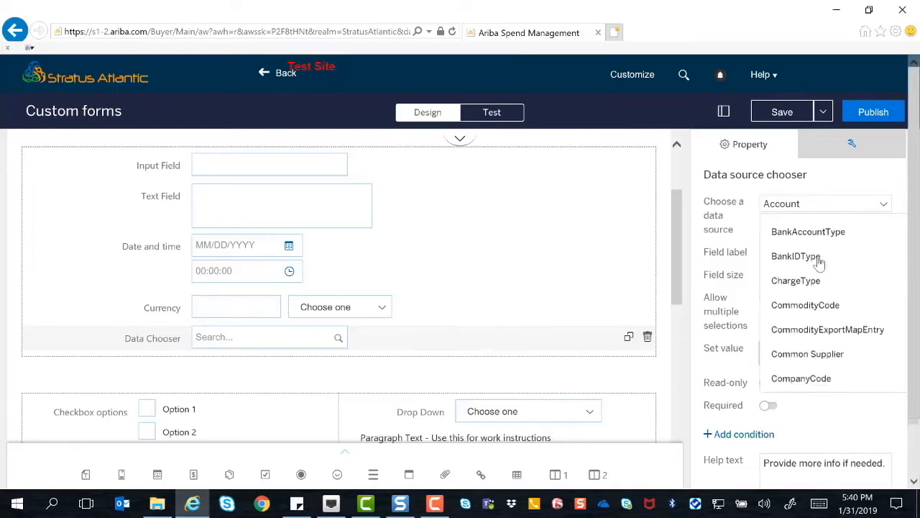
scroll(818, 263, down, 2)
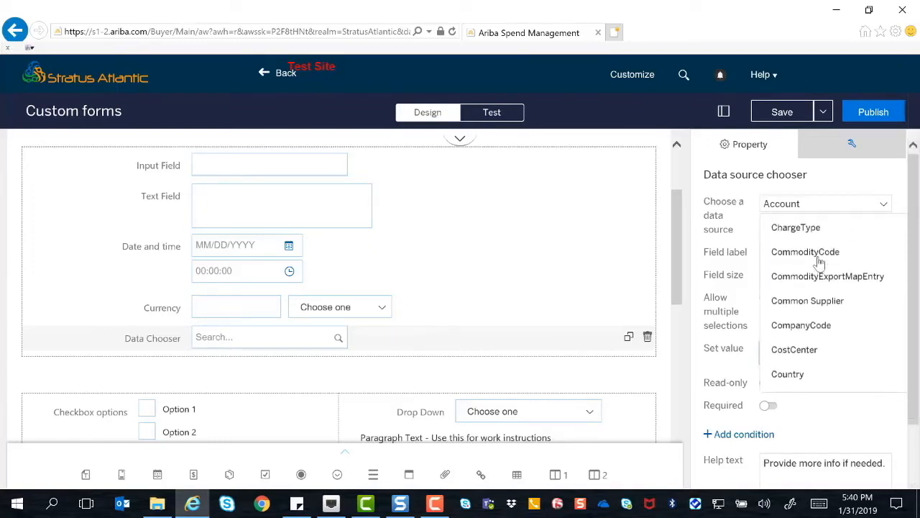
scroll(819, 263, up, 1)
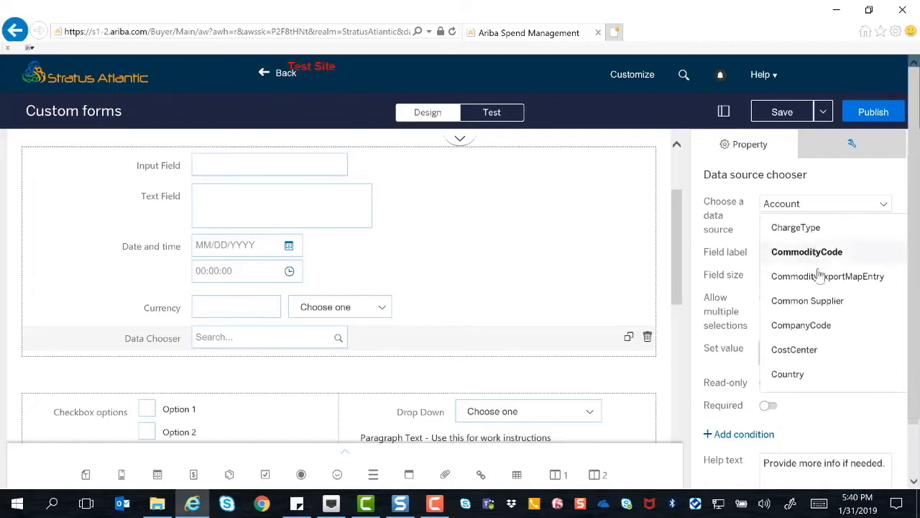
scroll(817, 296, down, 3)
scroll(819, 296, down, 7)
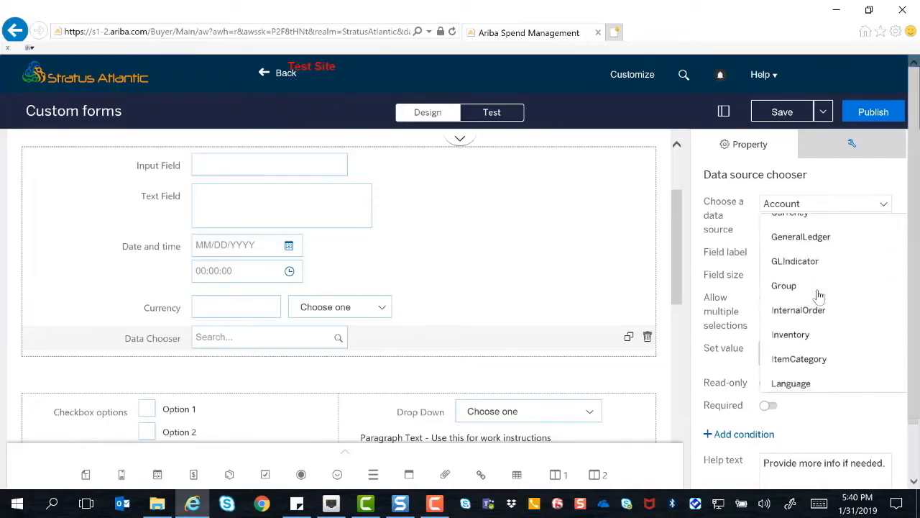
scroll(819, 297, down, 4)
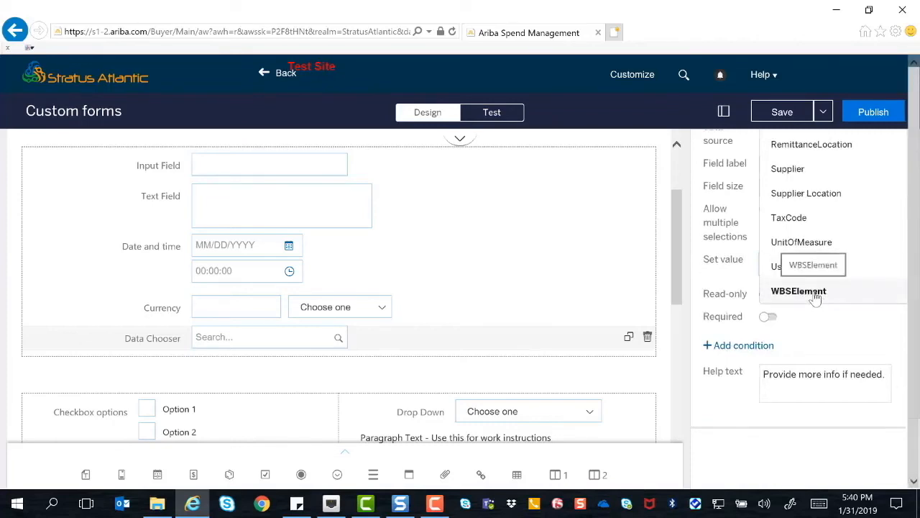
scroll(826, 252, up, 5)
scroll(828, 255, up, 10)
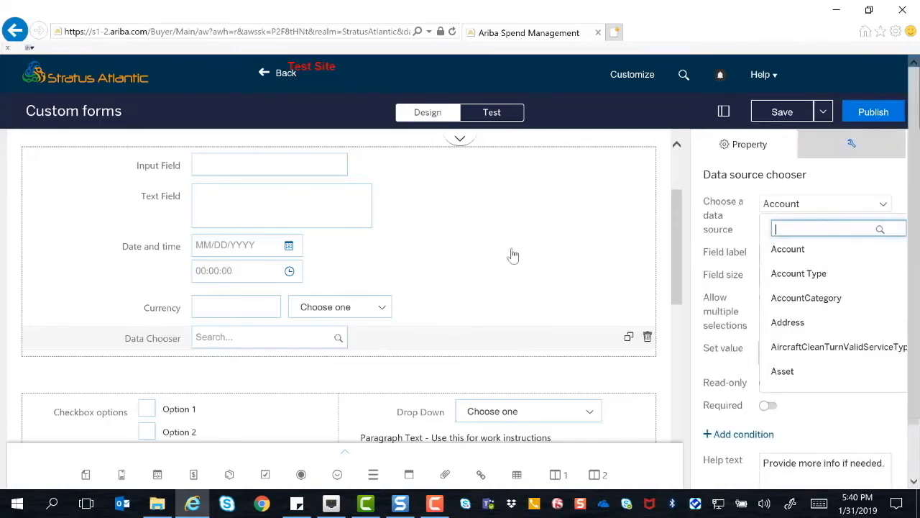
Display the properties of the Checkbox options field in the second panel and try out its first two checkboxes.
scroll(511, 255, down, 3)
scroll(511, 254, down, 1)
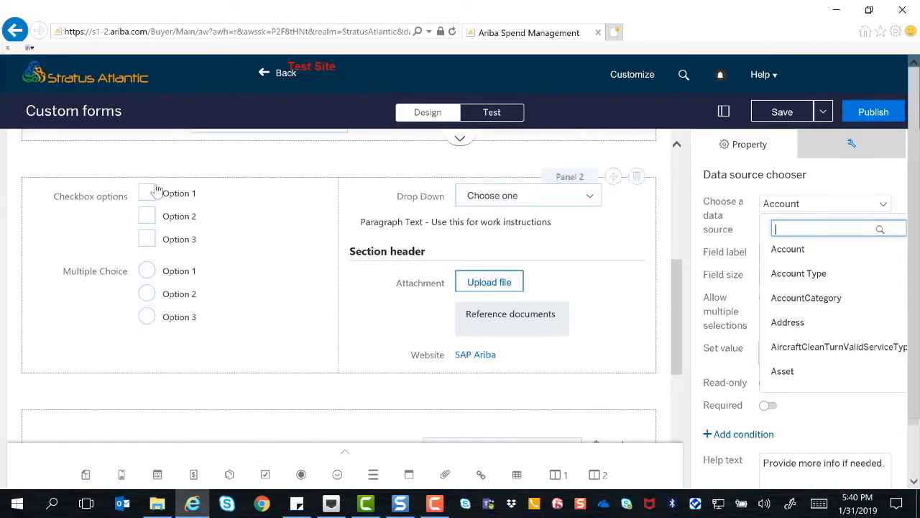
click(147, 224)
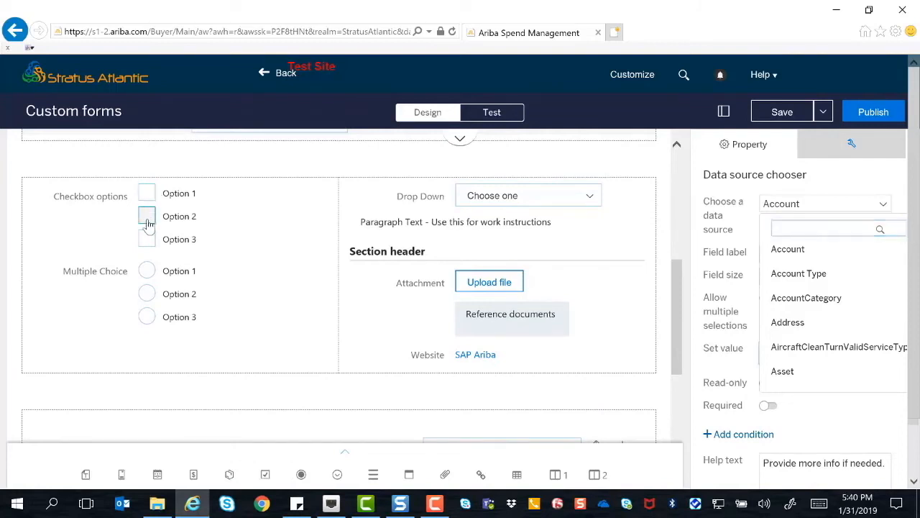
click(147, 193)
click(148, 217)
click(148, 194)
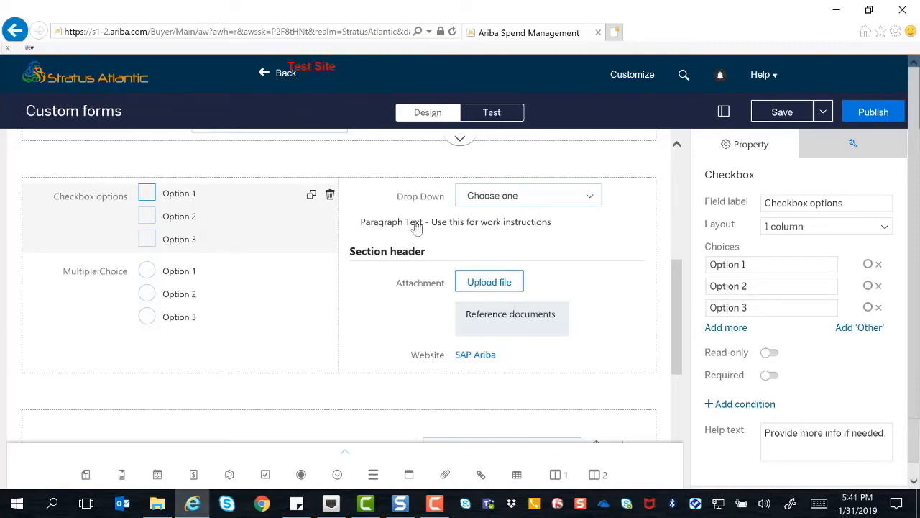
Preview the Drop Down field's choices and add a fourth choice to the Checkbox options field.
click(591, 198)
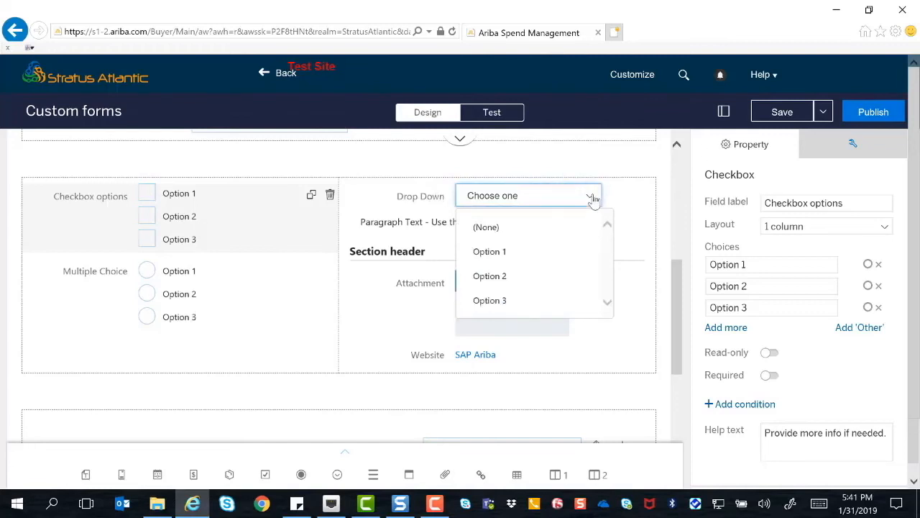
click(743, 329)
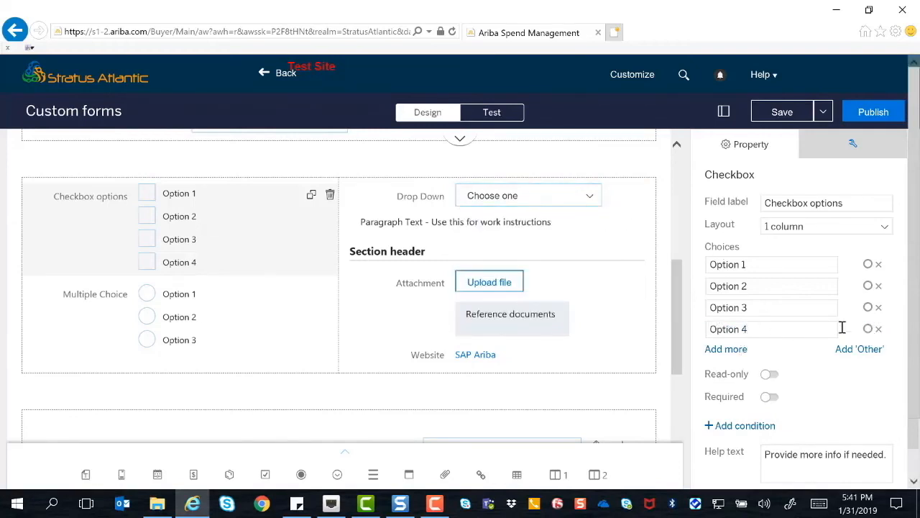
click(869, 329)
click(861, 329)
Move the paragraph text for work instructions from the second panel to above the table in Panel 3.
click(494, 224)
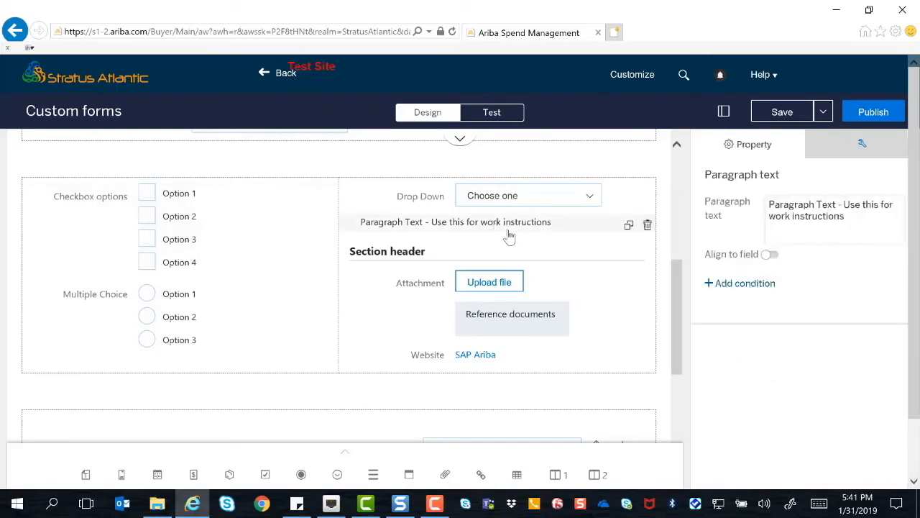
scroll(503, 236, up, 1)
scroll(503, 236, down, 2)
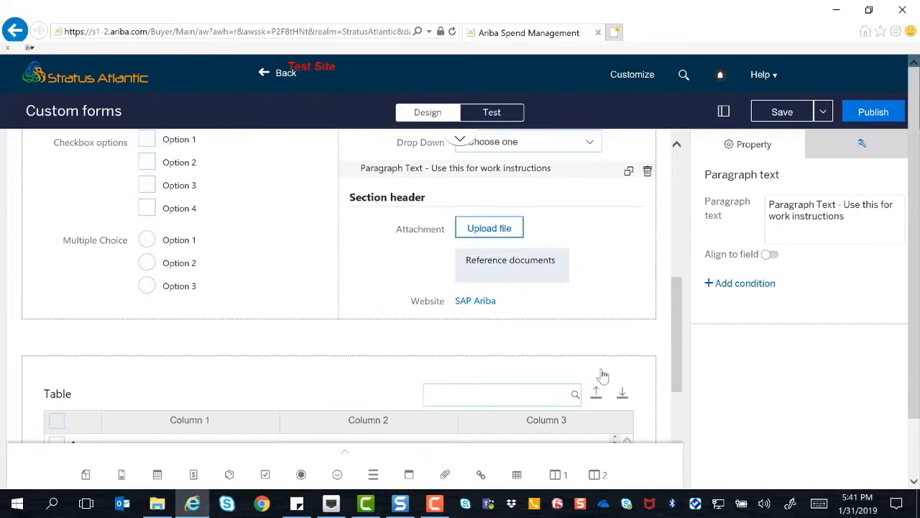
drag(364, 159, 151, 373)
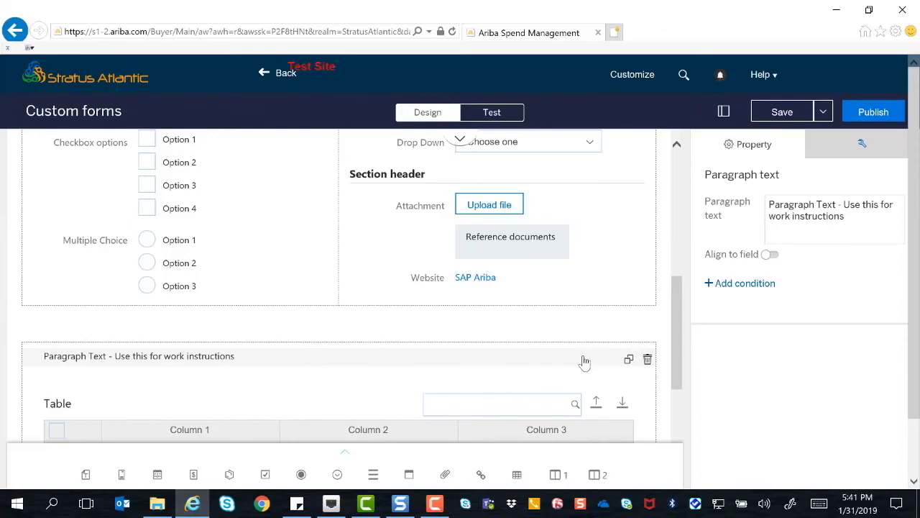
Move the section header from the second panel to the start of Panel 3, above the paragraph text.
scroll(539, 323, up, 3)
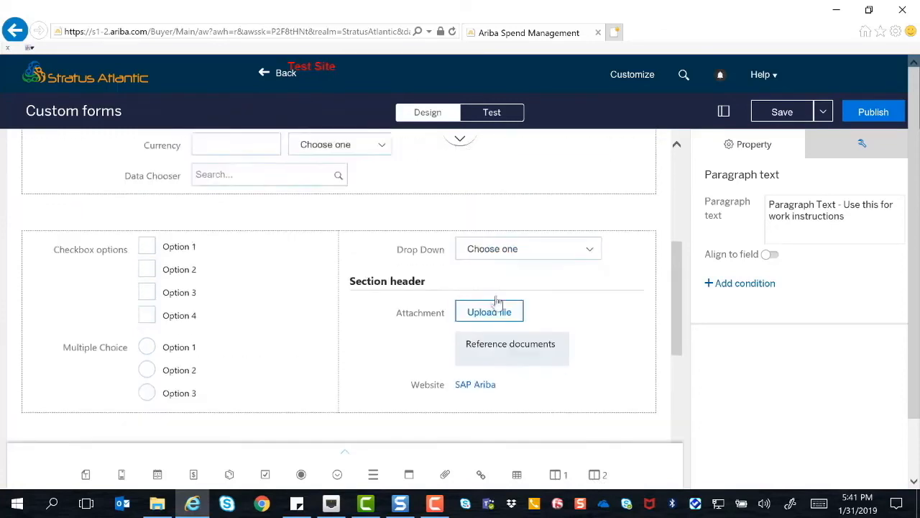
click(379, 288)
scroll(349, 327, down, 3)
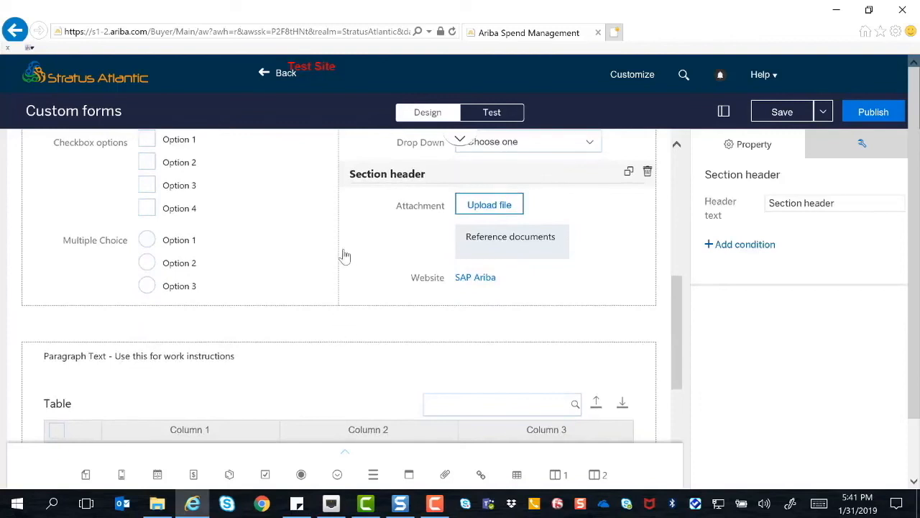
scroll(335, 314, up, 4)
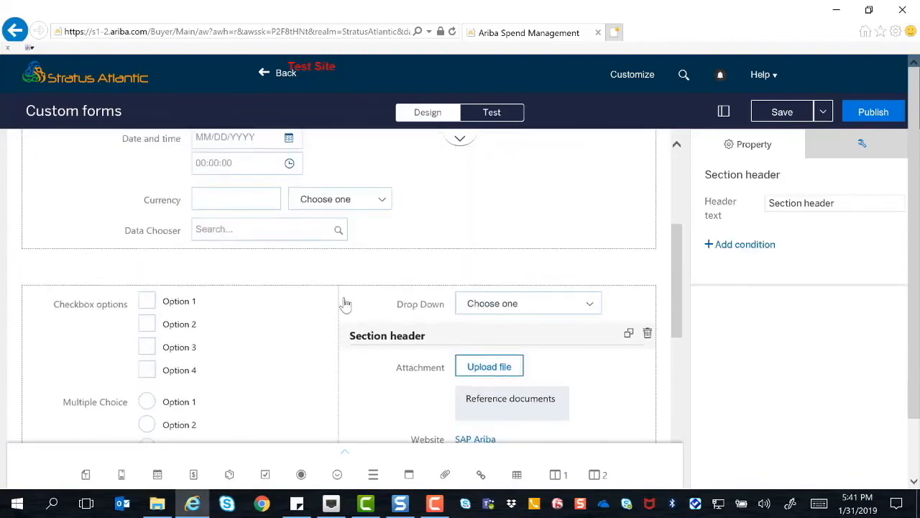
scroll(359, 330, down, 4)
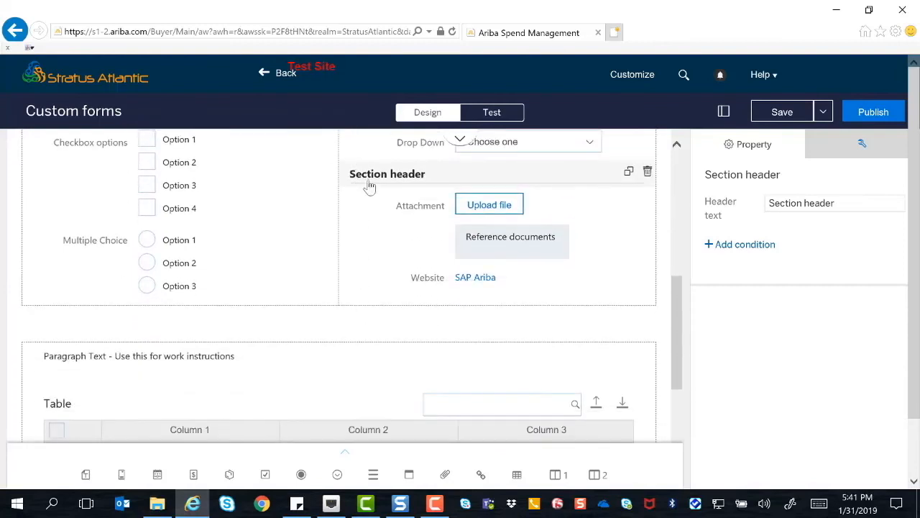
drag(368, 182, 206, 345)
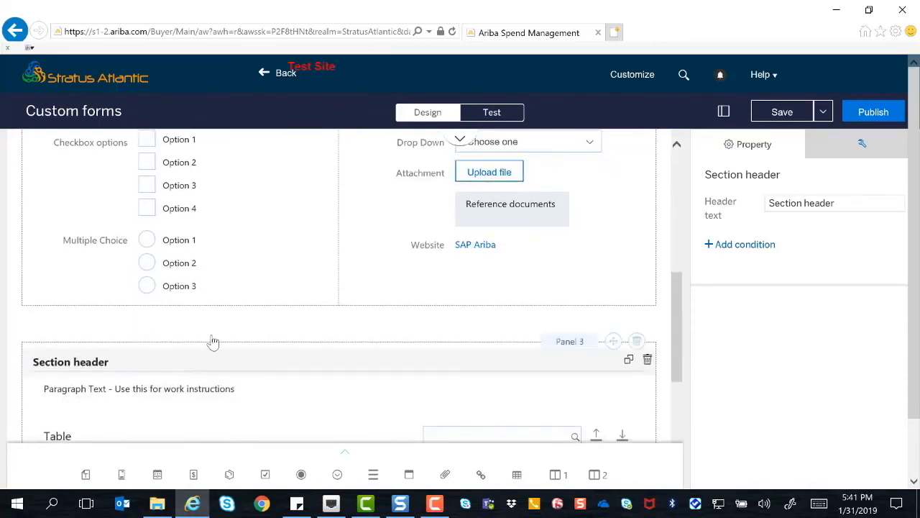
scroll(216, 338, down, 1)
scroll(229, 327, down, 1)
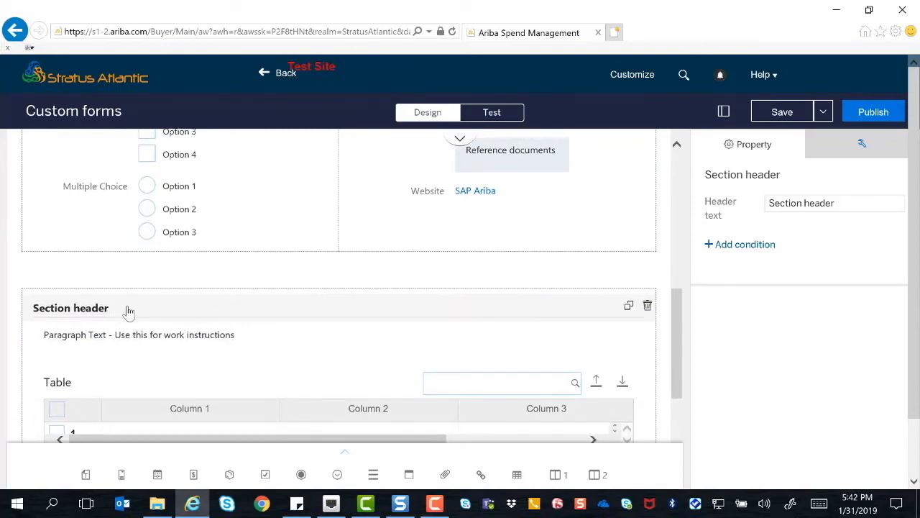
Display the properties of the Website hyperlink field in the second panel.
scroll(396, 302, up, 5)
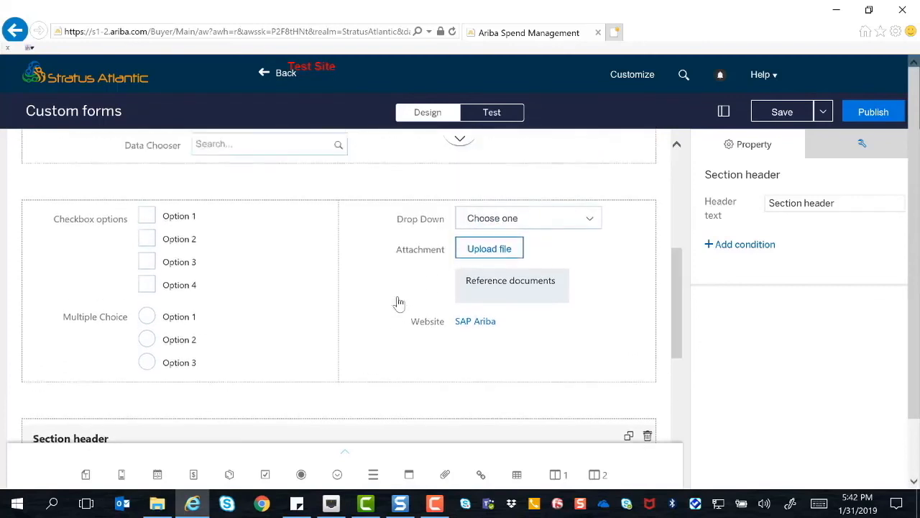
scroll(396, 302, down, 1)
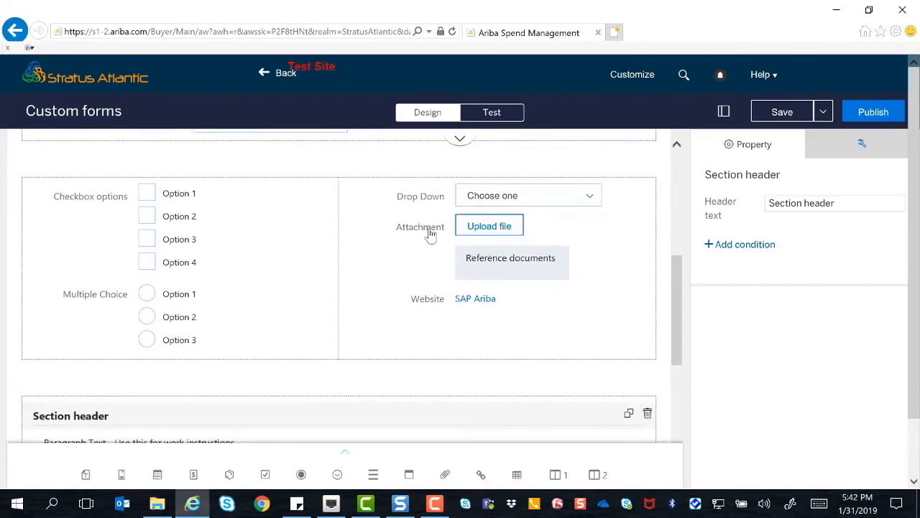
click(428, 299)
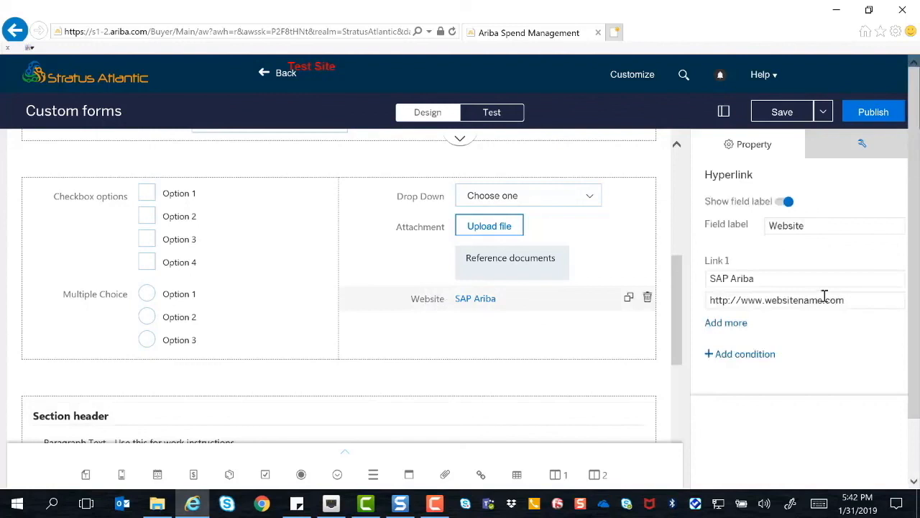